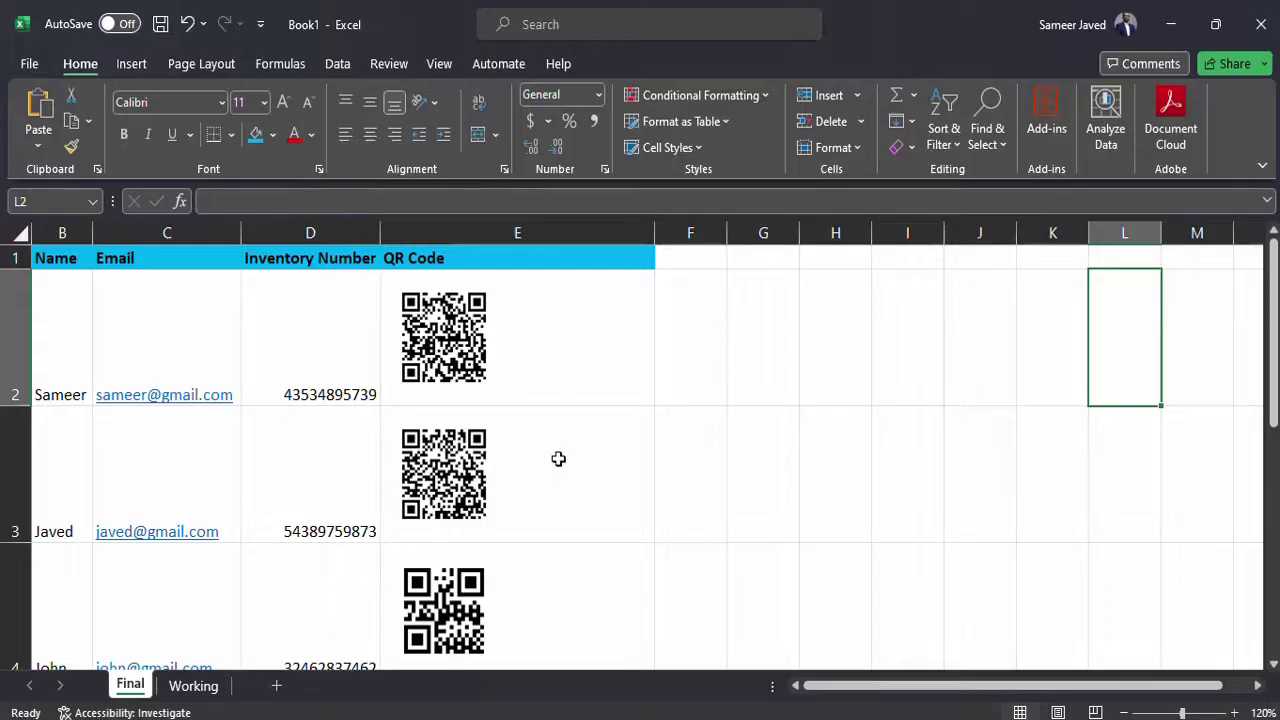
- Compare the finished QR code list on the Final sheet with the empty QR Code column on the Working sheet
{"action": "scroll", "coordinate": [557, 458], "scroll_direction": "down", "scroll_amount": 1}
{"action": "scroll", "coordinate": [557, 458], "scroll_direction": "up", "scroll_amount": 1}
{"action": "left_click", "coordinate": [206, 688]}
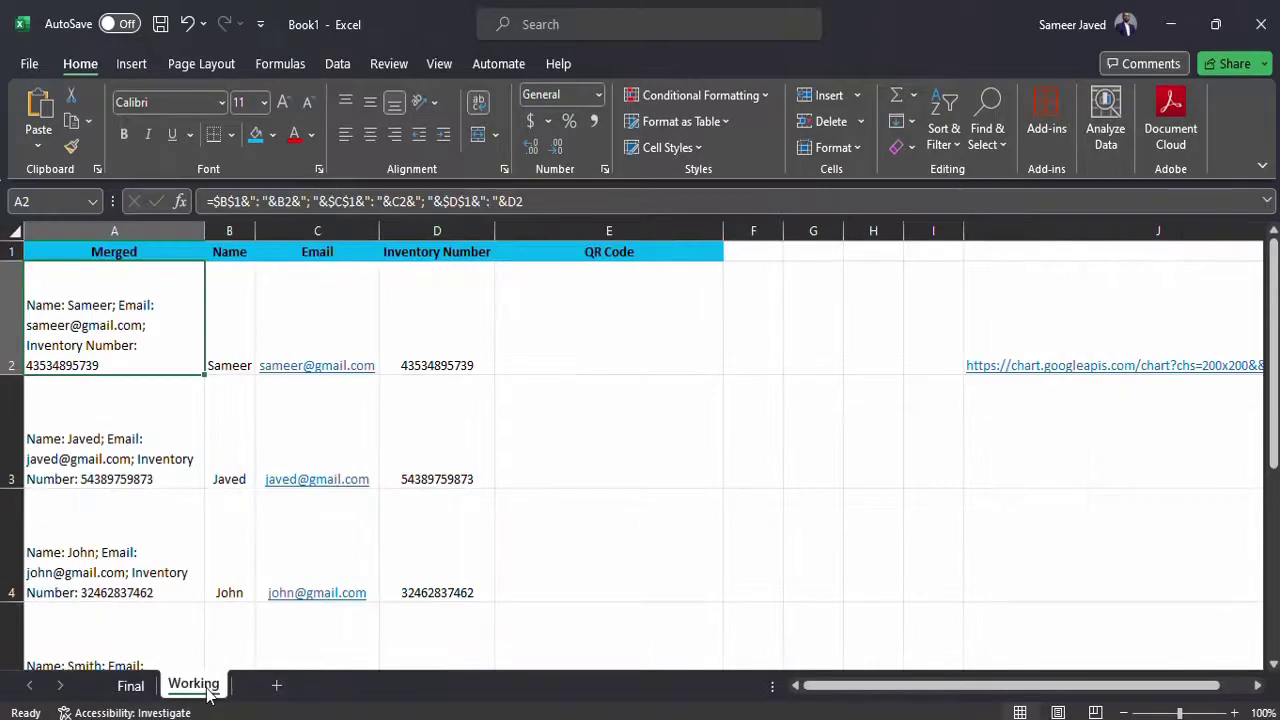
{"action": "left_click", "coordinate": [560, 527]}
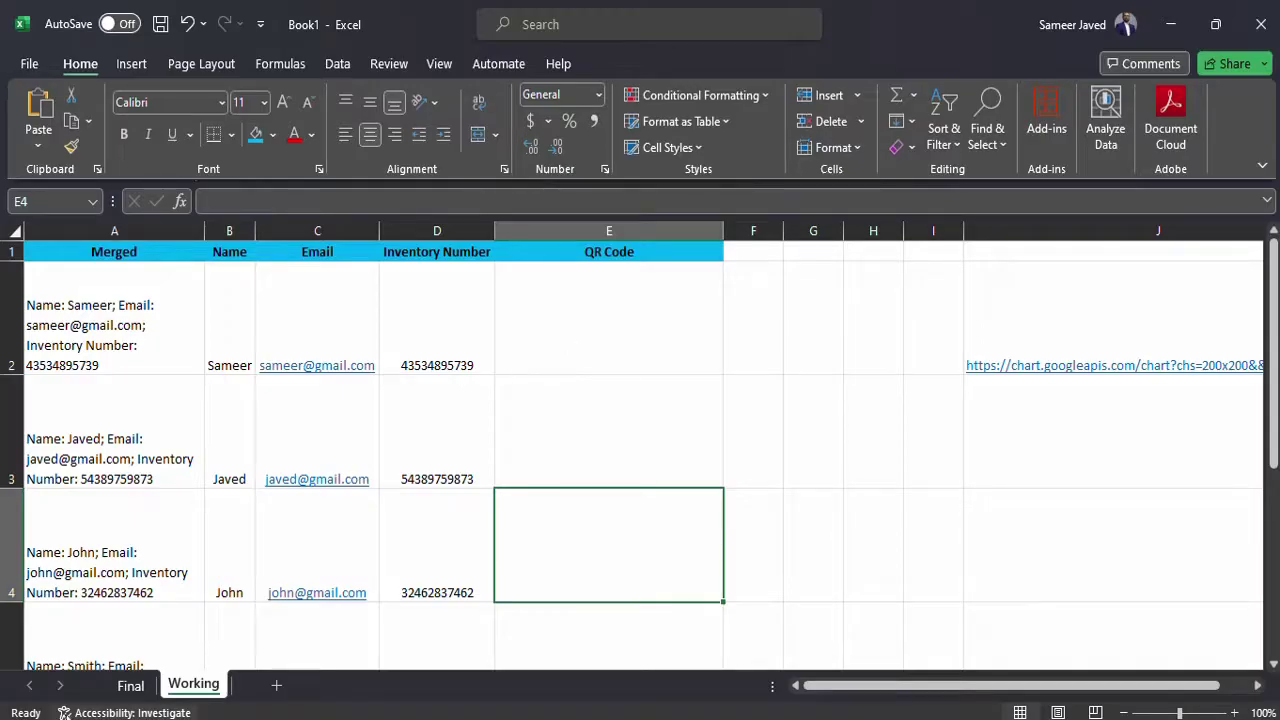
{"action": "left_click", "coordinate": [130, 686]}
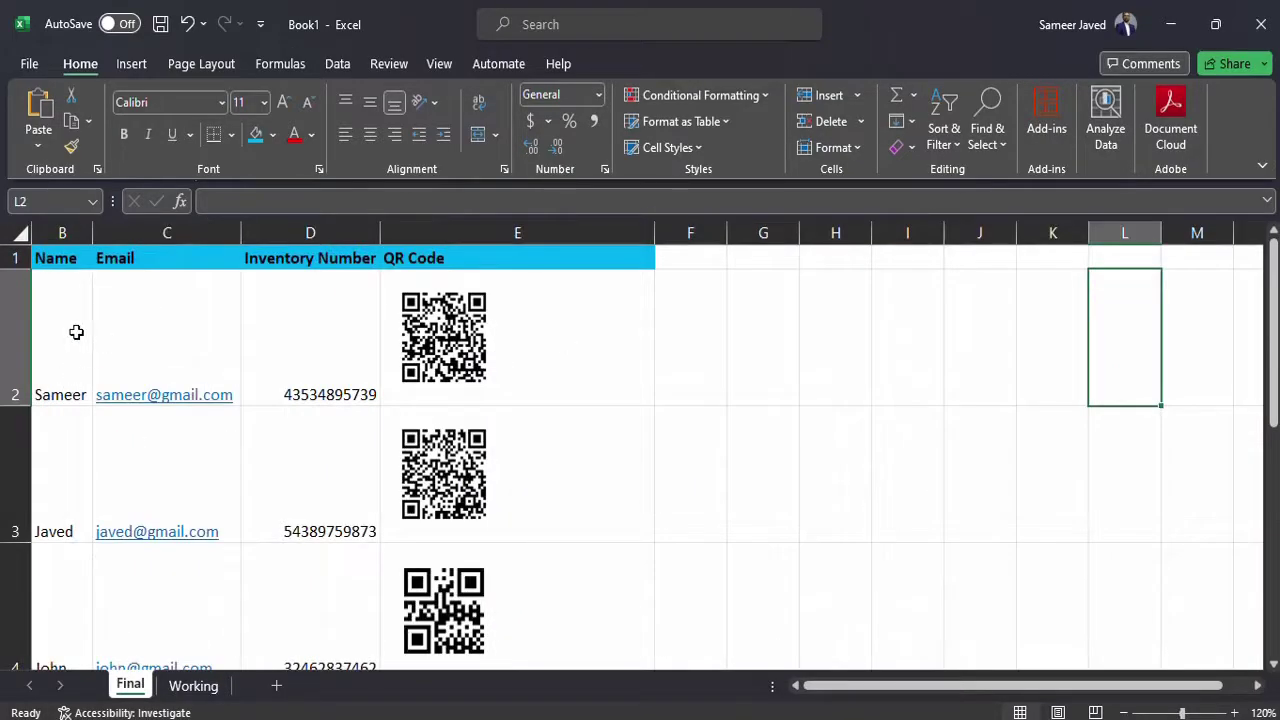
{"action": "left_click", "coordinate": [193, 687]}
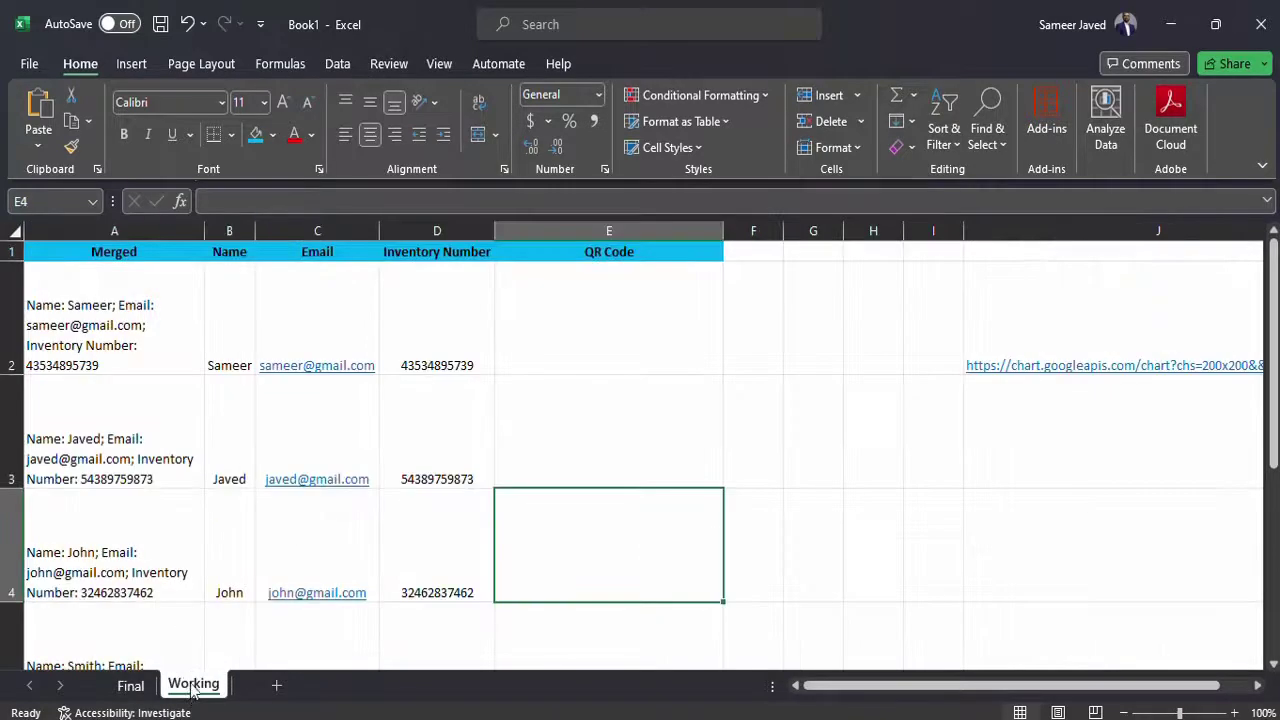
- Examine the Merged, Name, Email, Inventory Number and QR Code columns on the Working sheet, focusing on row 2
{"action": "left_click", "coordinate": [113, 331]}
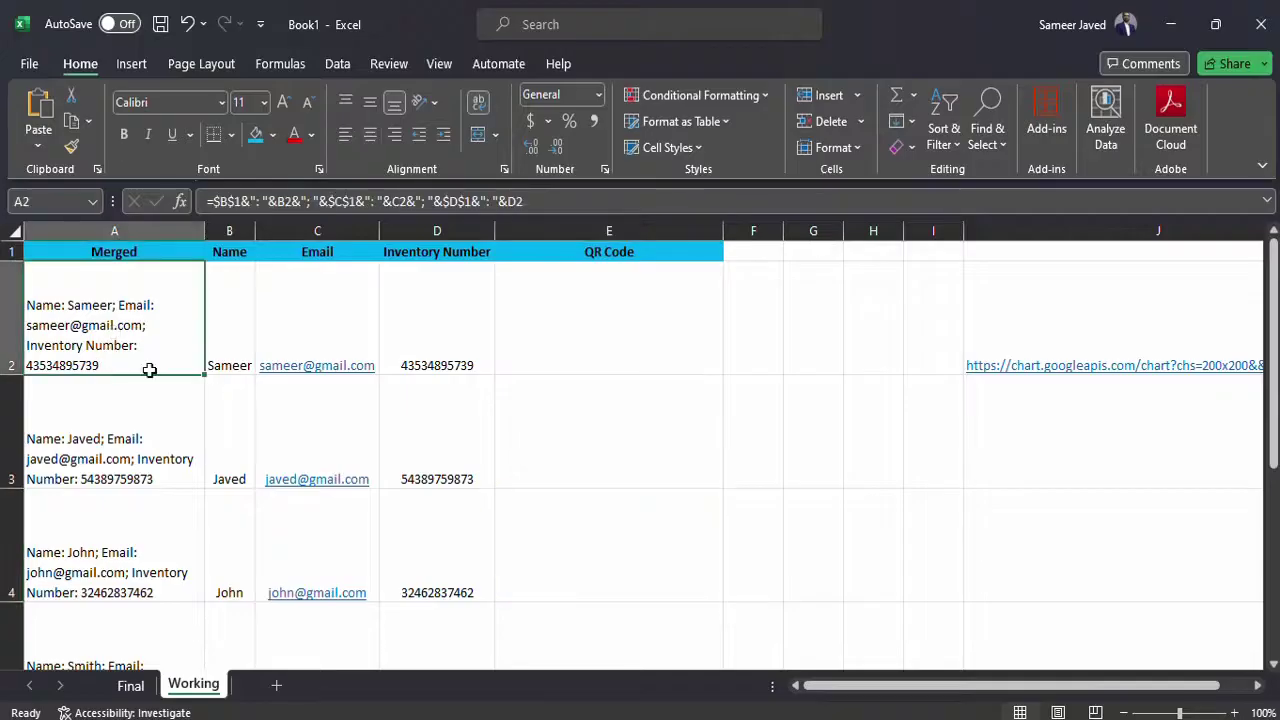
{"action": "left_click", "coordinate": [244, 293]}
{"action": "left_click", "coordinate": [338, 231]}
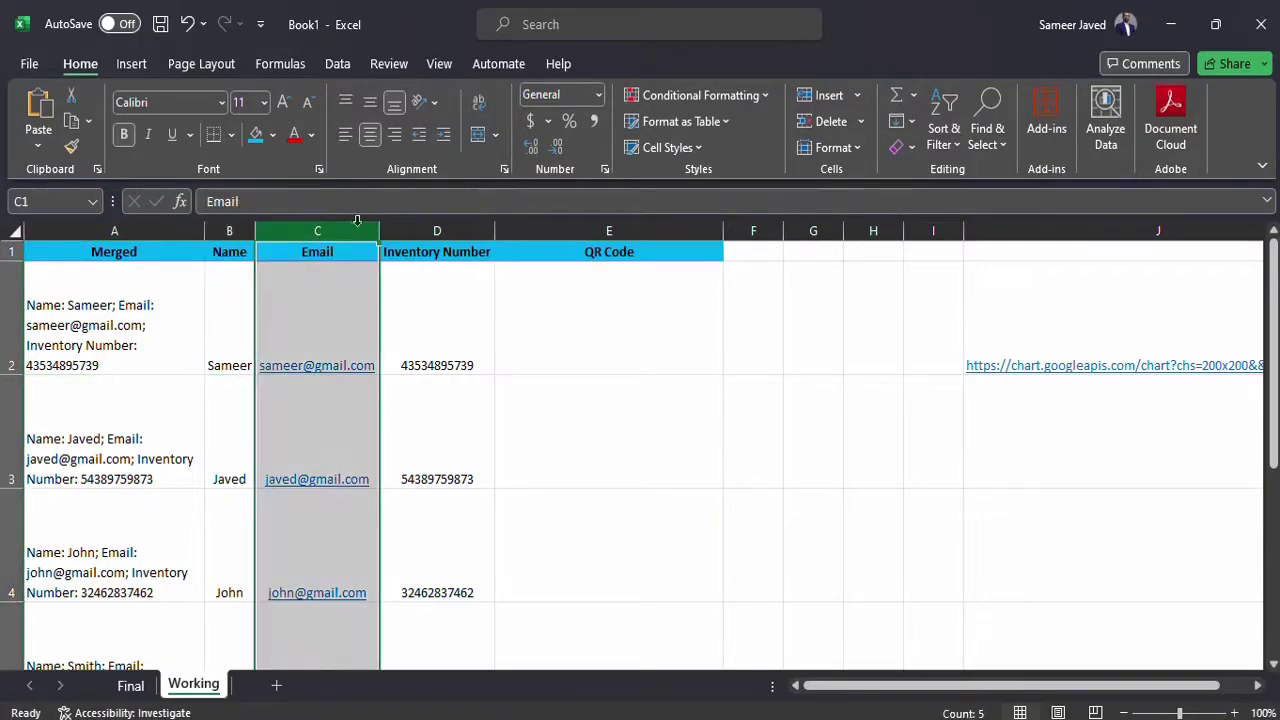
{"action": "left_click", "coordinate": [414, 224]}
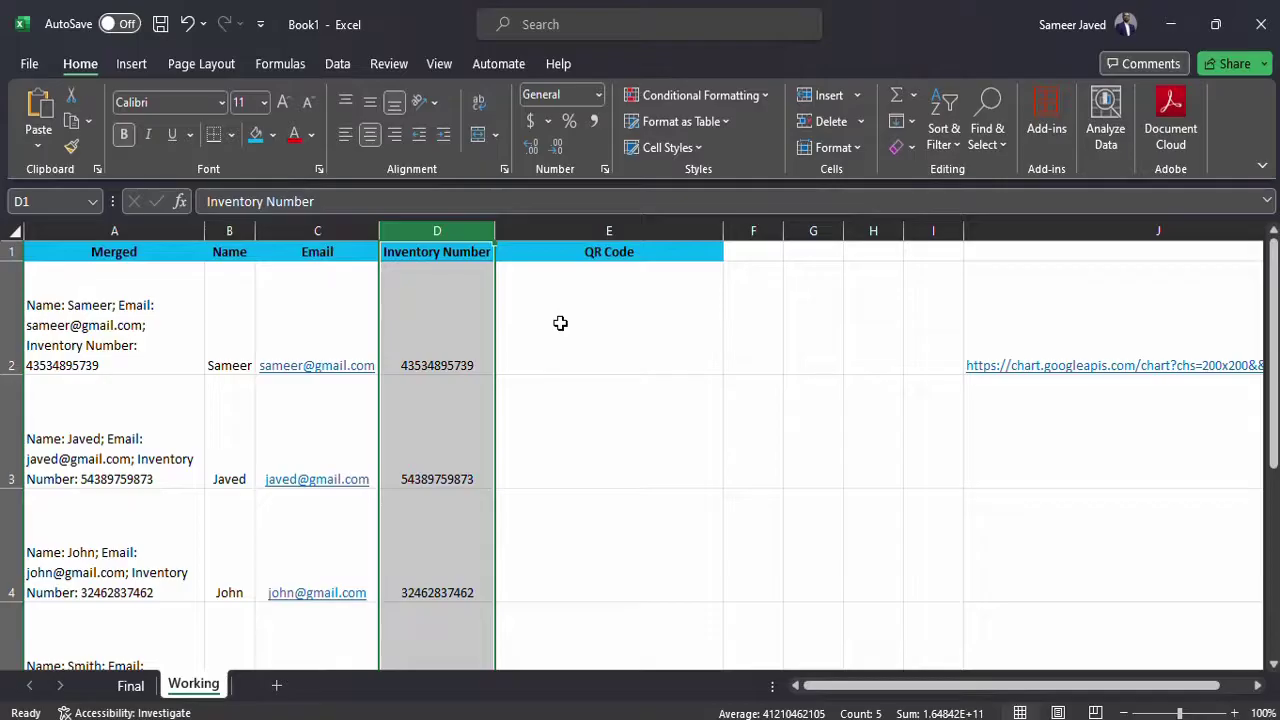
{"action": "left_click", "coordinate": [560, 323]}
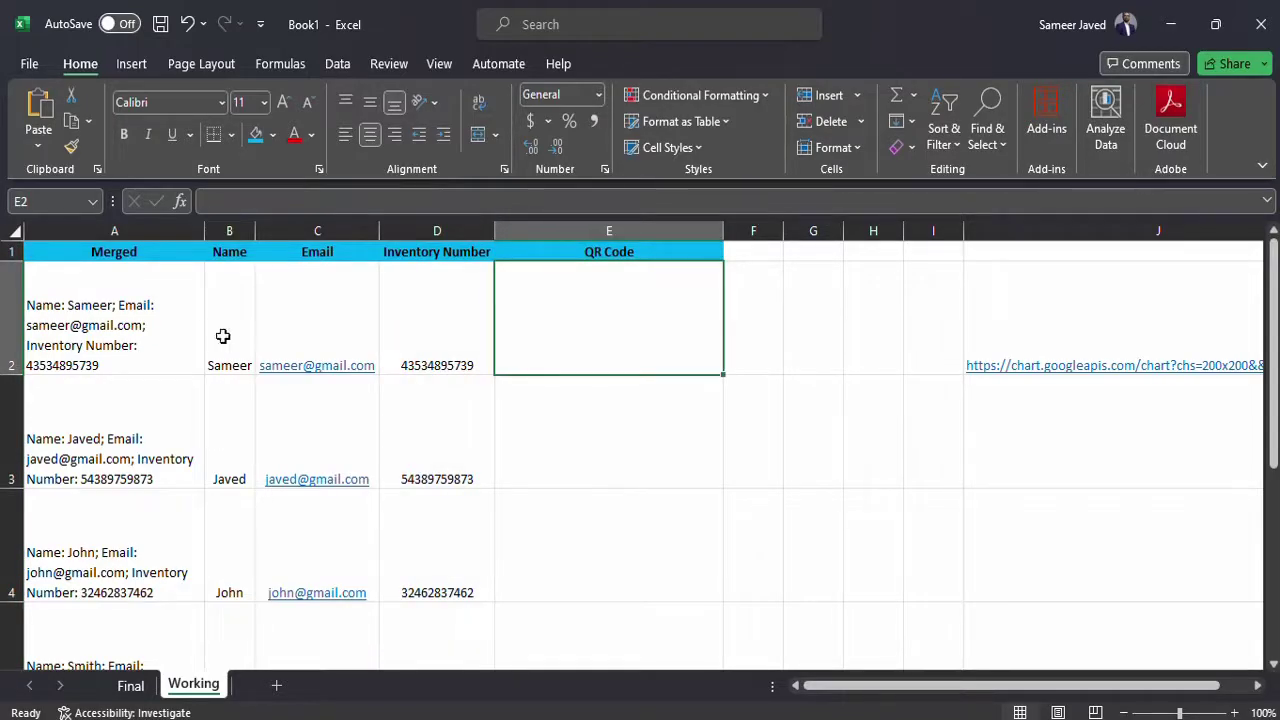
{"action": "left_click_drag", "start_coordinate": [223, 334], "coordinate": [405, 330]}
{"action": "left_click", "coordinate": [651, 437]}
{"action": "left_click", "coordinate": [655, 330]}
{"action": "left_click", "coordinate": [477, 336]}
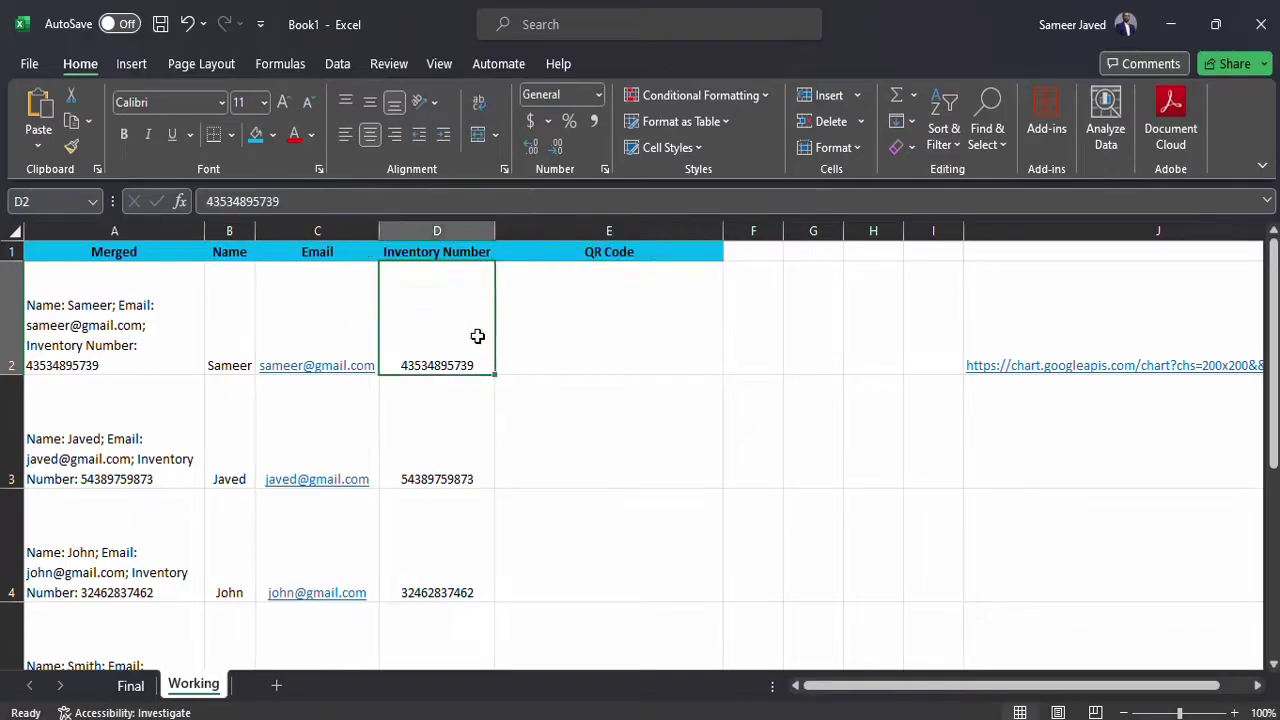
{"action": "left_click", "coordinate": [660, 331]}
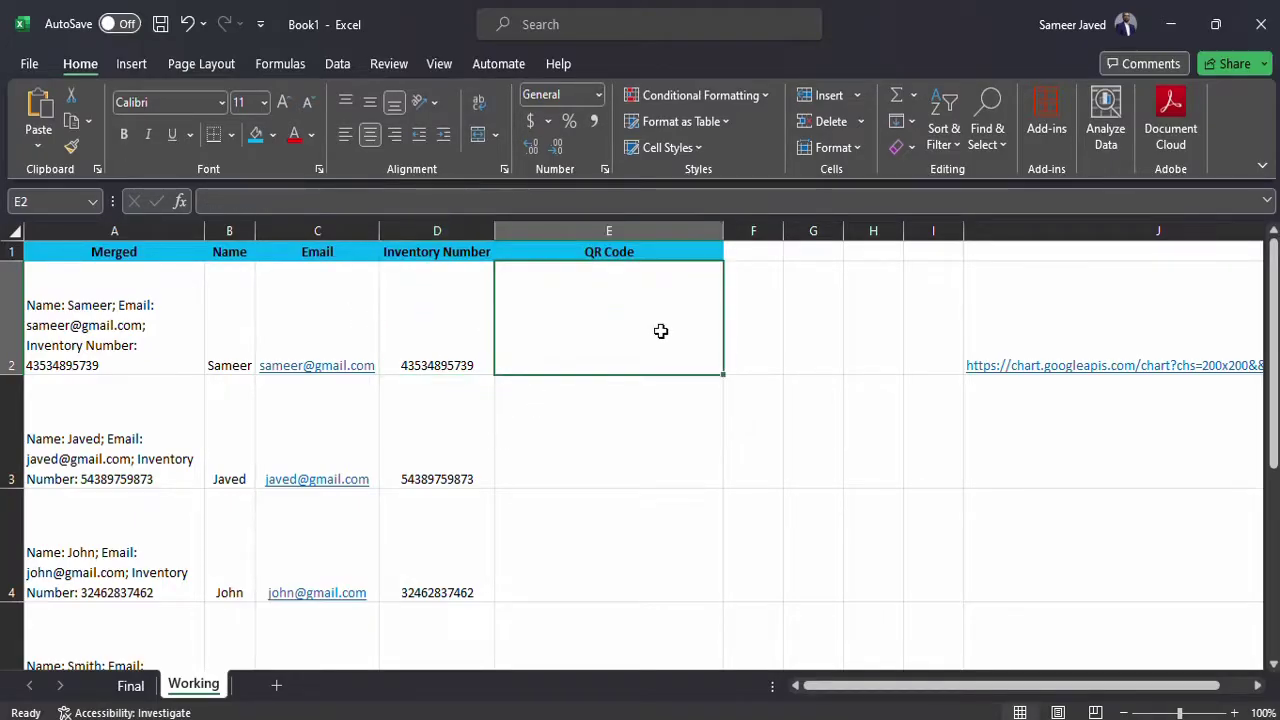
- Inspect the full Google chart API link stored in cell J2
{"action": "left_click", "coordinate": [1077, 338]}
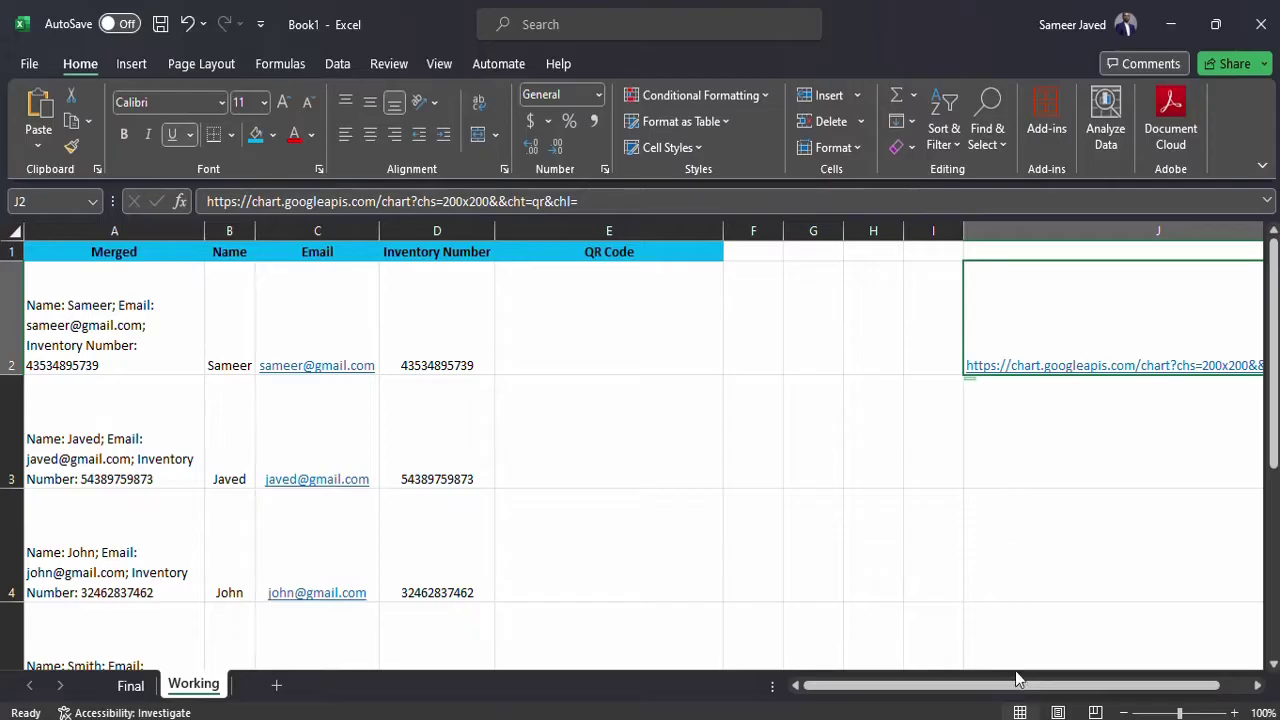
{"action": "left_click_drag", "start_coordinate": [1017, 679], "coordinate": [1037, 688]}
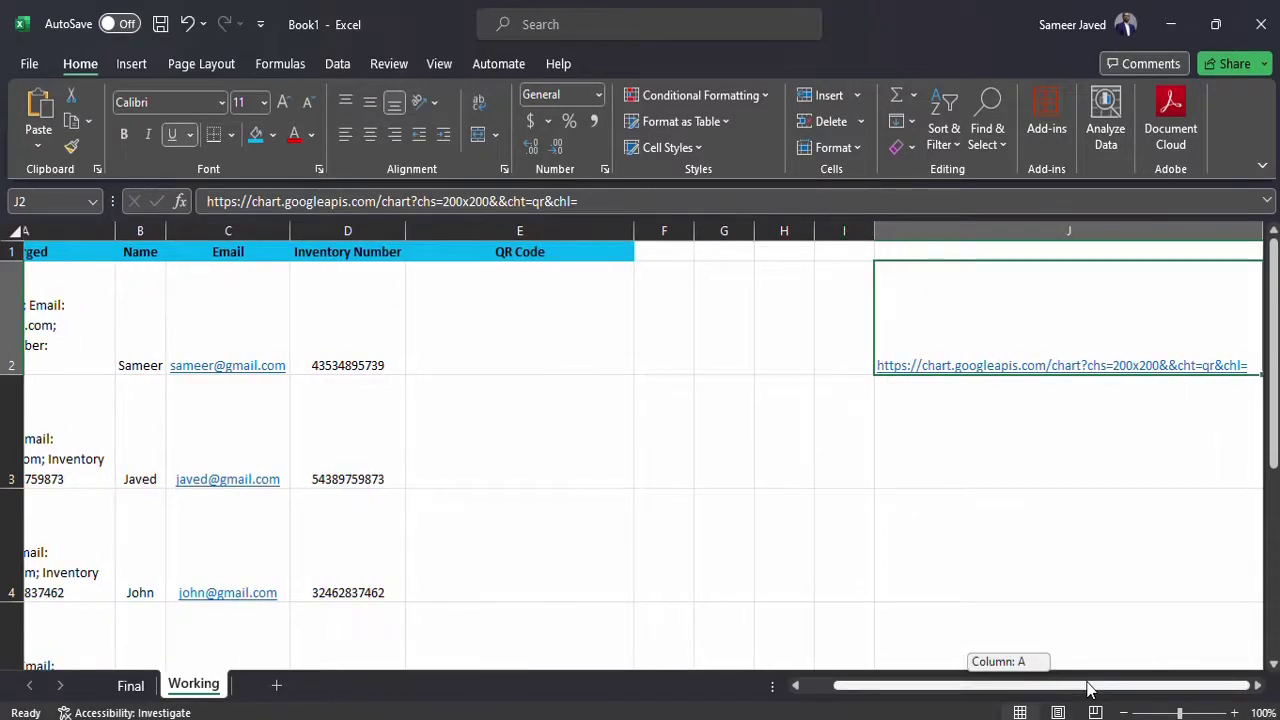
{"action": "left_click_drag", "start_coordinate": [1090, 688], "coordinate": [1089, 689]}
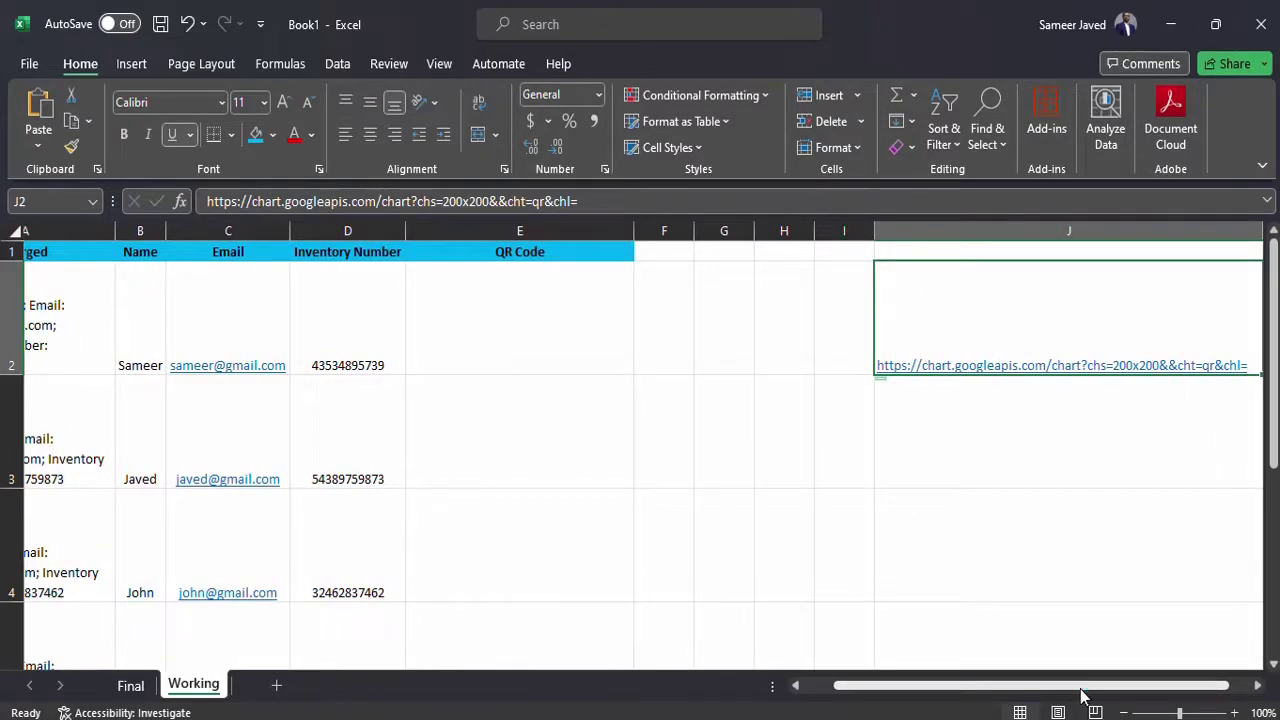
{"action": "left_click_drag", "start_coordinate": [1081, 689], "coordinate": [978, 684]}
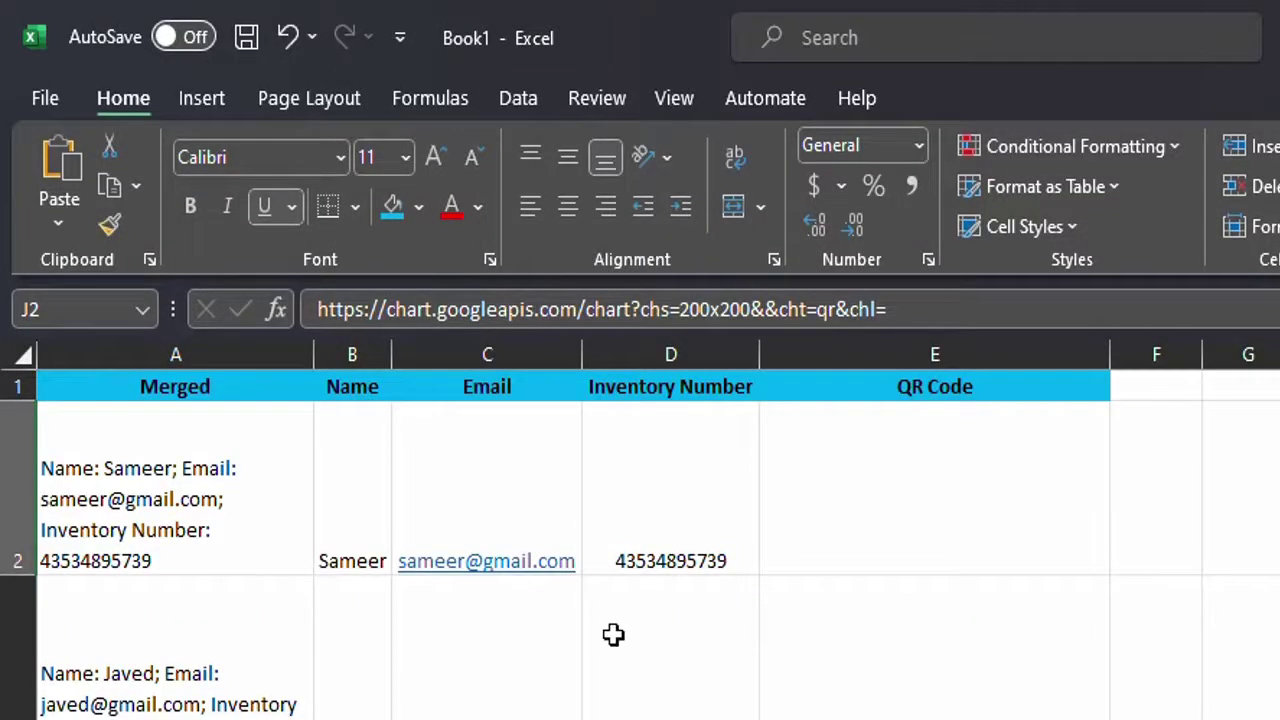
- Review the formula in A2 that merges the name, email and inventory number cells of row 2
{"action": "left_click", "coordinate": [355, 505]}
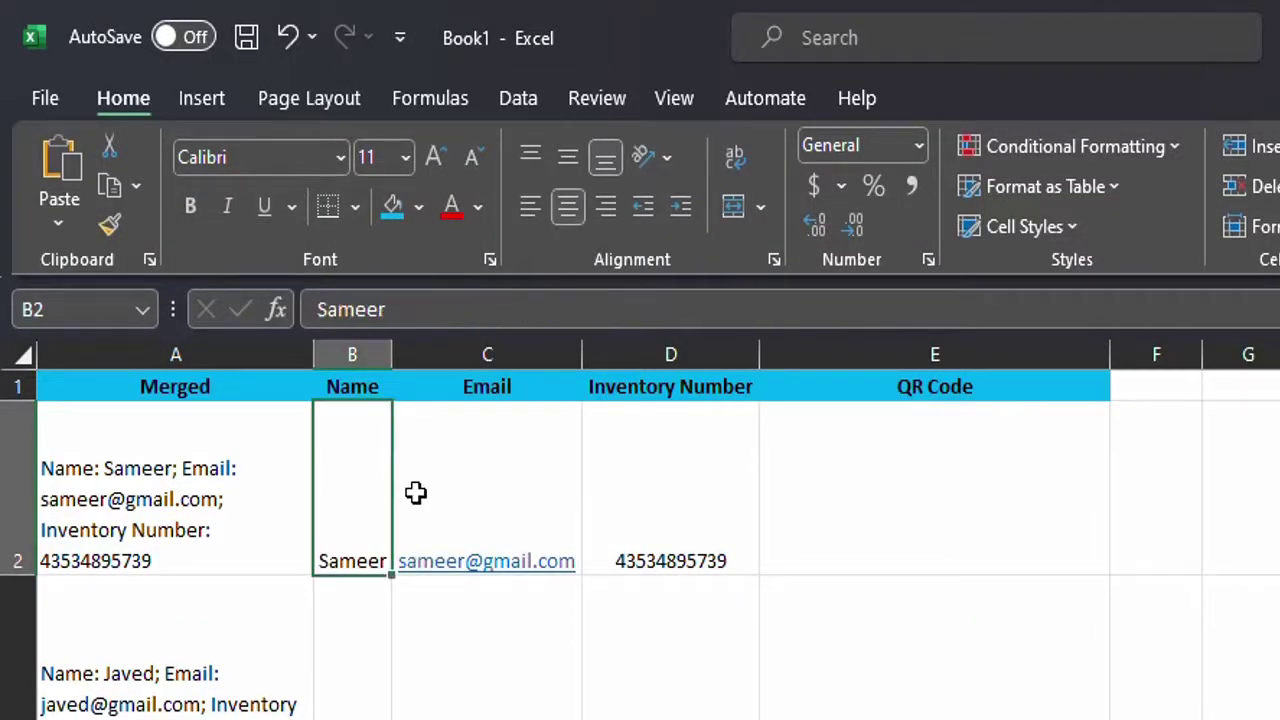
{"action": "left_click", "coordinate": [491, 469]}
{"action": "left_click", "coordinate": [643, 482]}
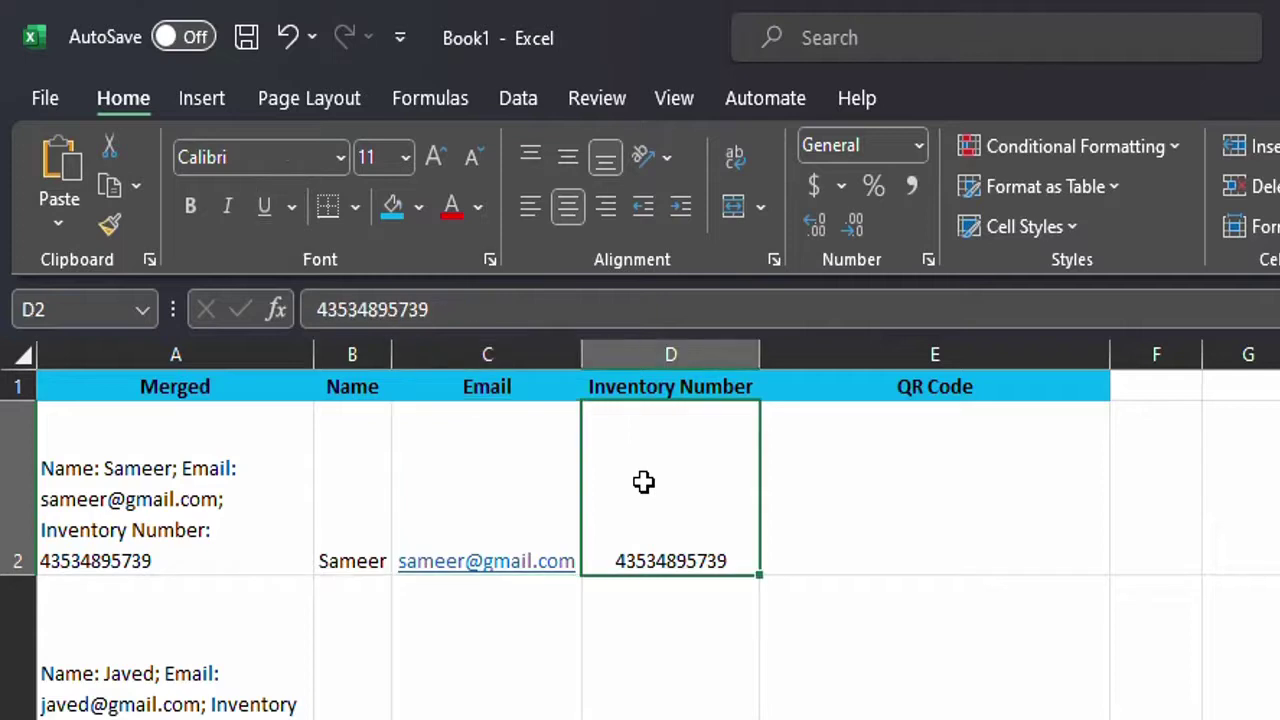
{"action": "left_click", "coordinate": [268, 491]}
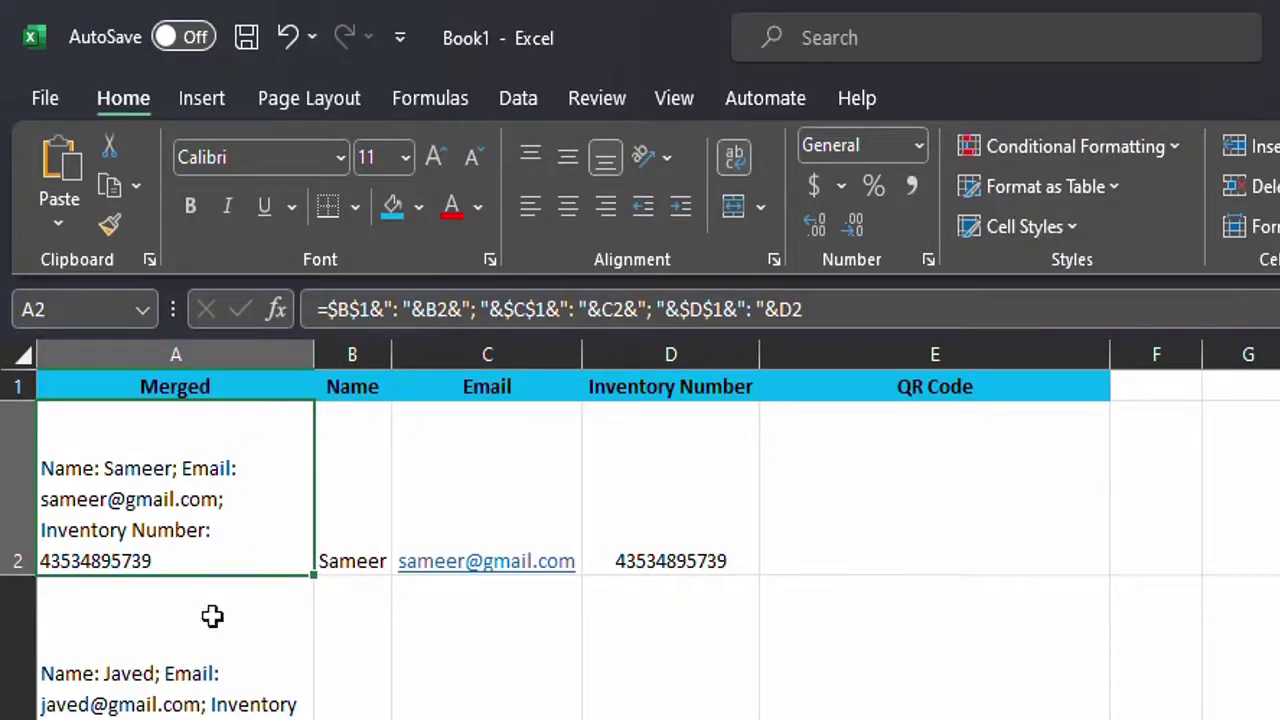
{"action": "left_click", "coordinate": [933, 477]}
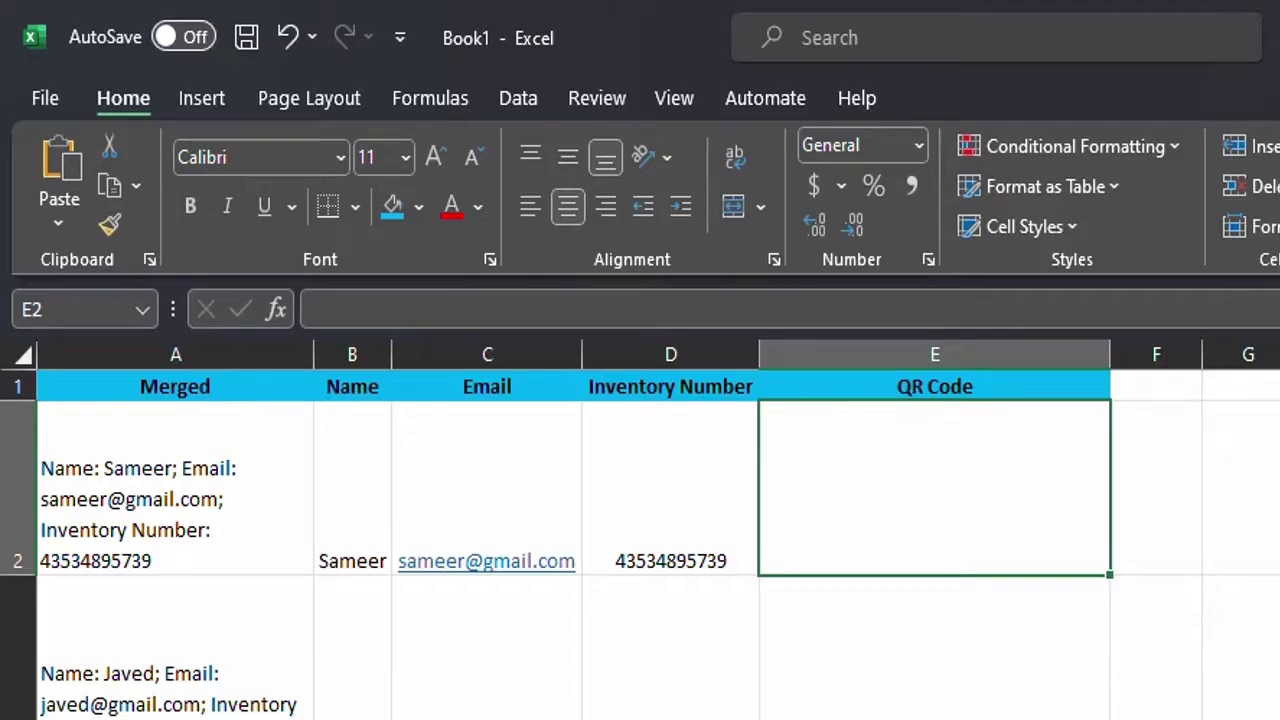
- Copy the complete chart API link text from cell J2 and leave the cell unedited
{"action": "left_click", "coordinate": [1279, 490]}
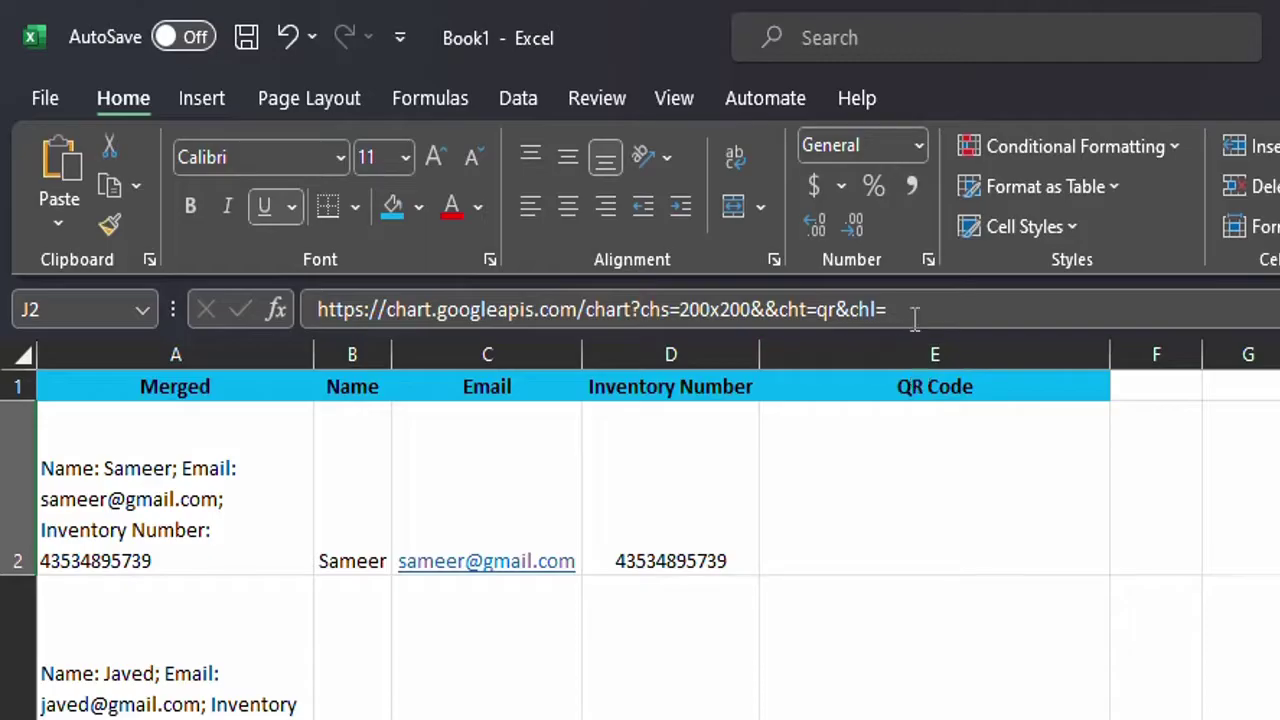
{"action": "left_click_drag", "start_coordinate": [916, 308], "coordinate": [300, 311]}
{"action": "key", "text": "ctrl+c"}
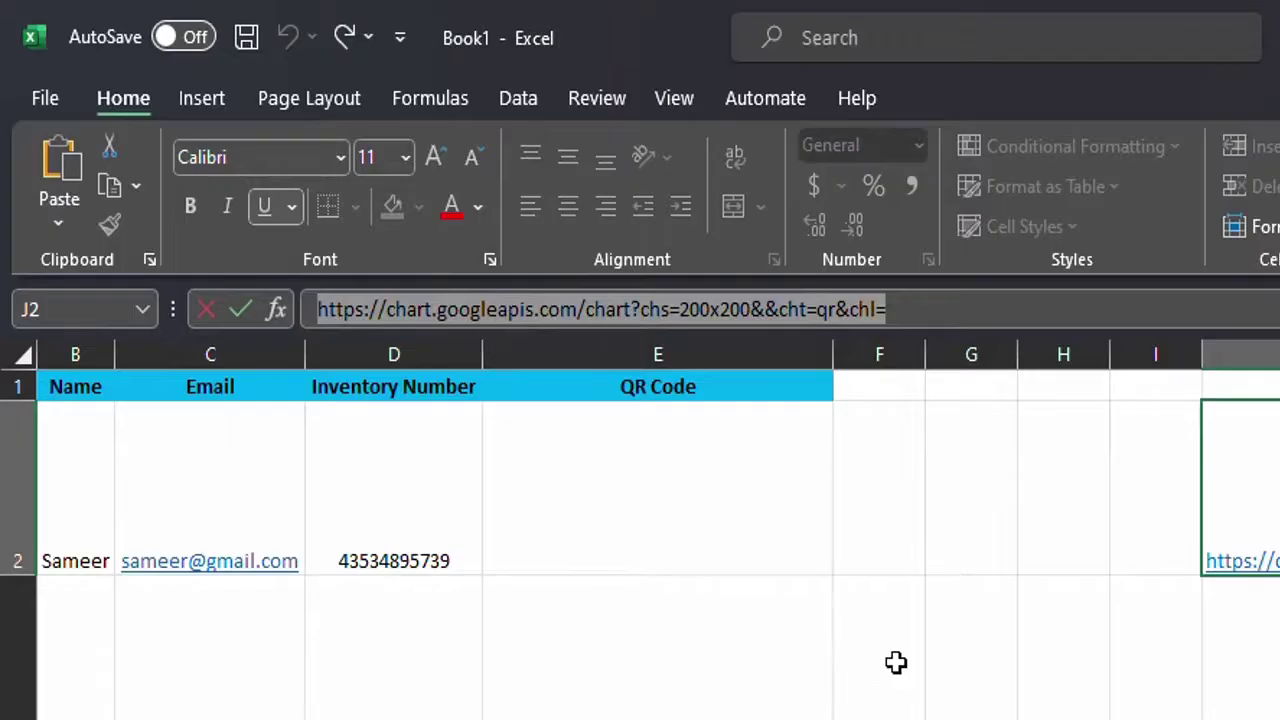
{"action": "key", "text": "Escape"}
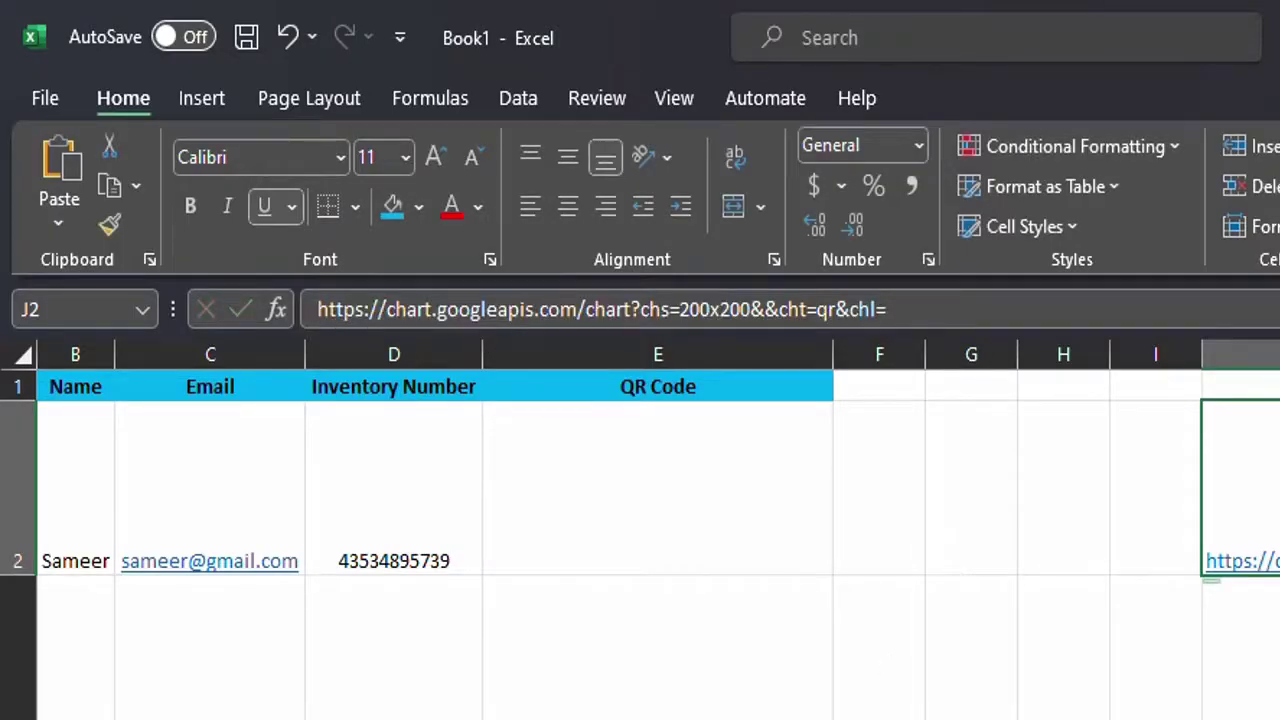
{"action": "scroll", "coordinate": [983, 520], "scroll_direction": "left", "scroll_amount": 1}
{"action": "left_click", "coordinate": [983, 520]}
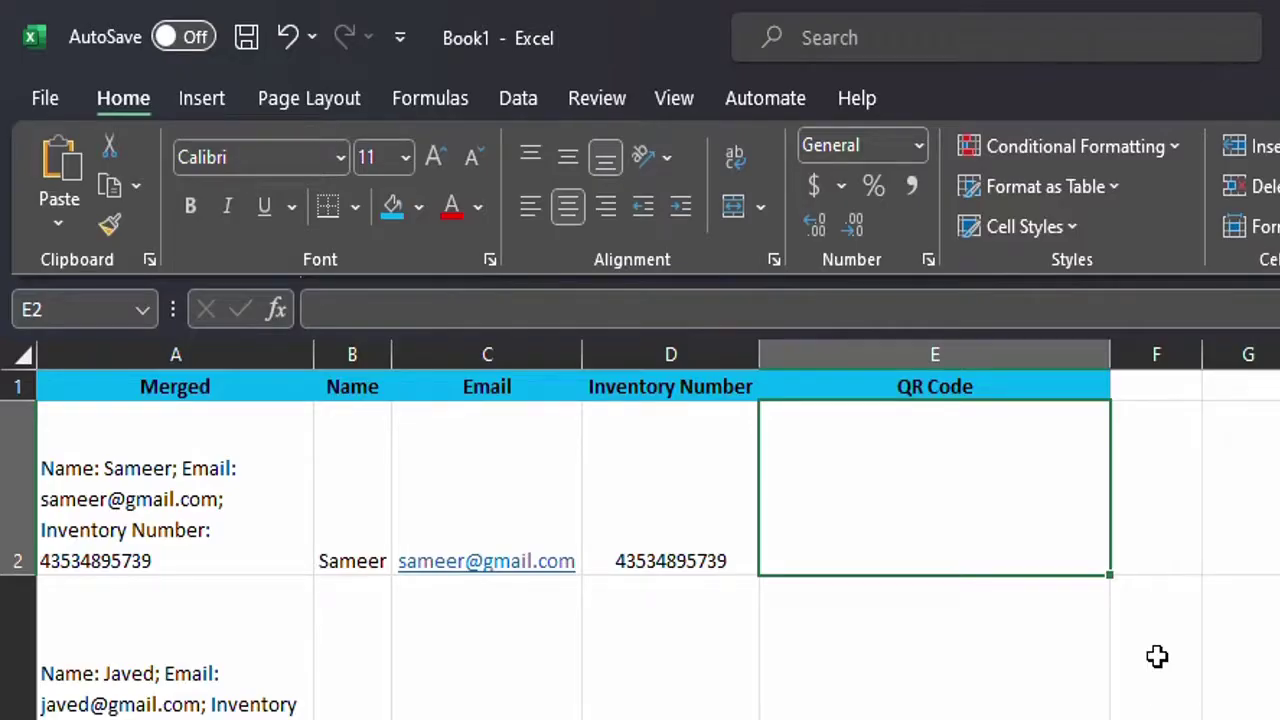
{"action": "type", "text": "=im"}
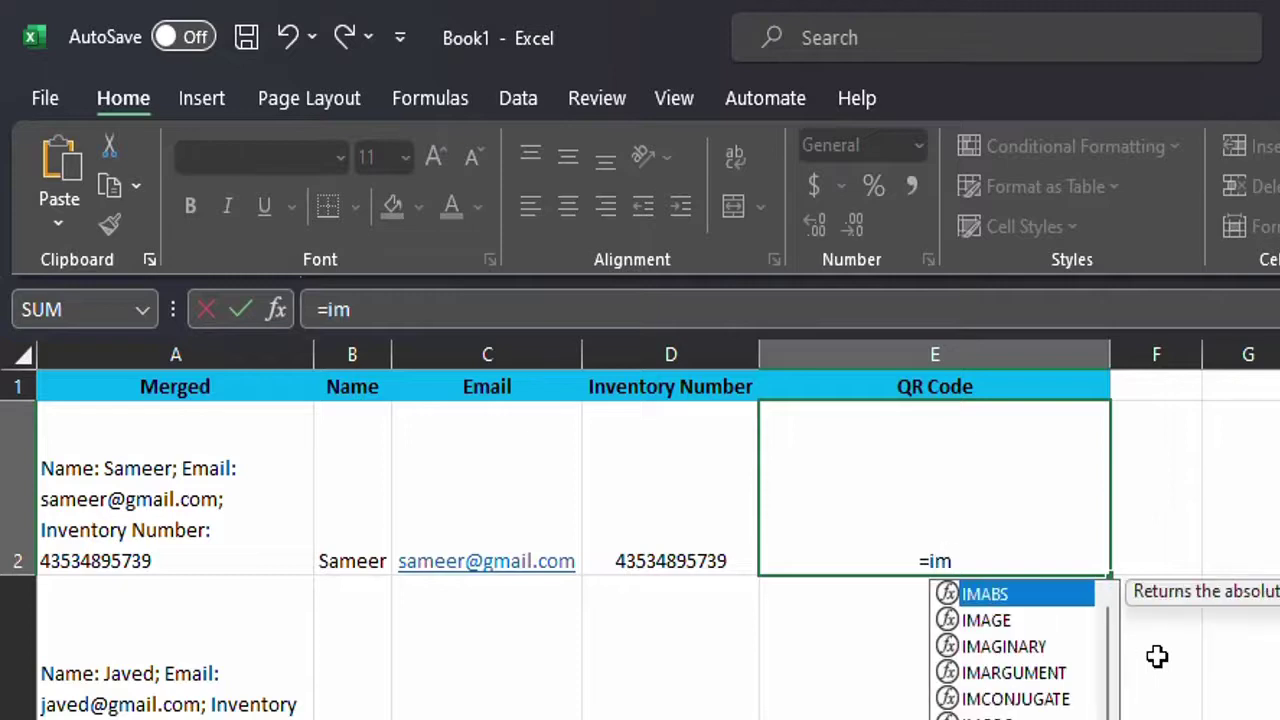
{"action": "left_click", "coordinate": [1055, 630]}
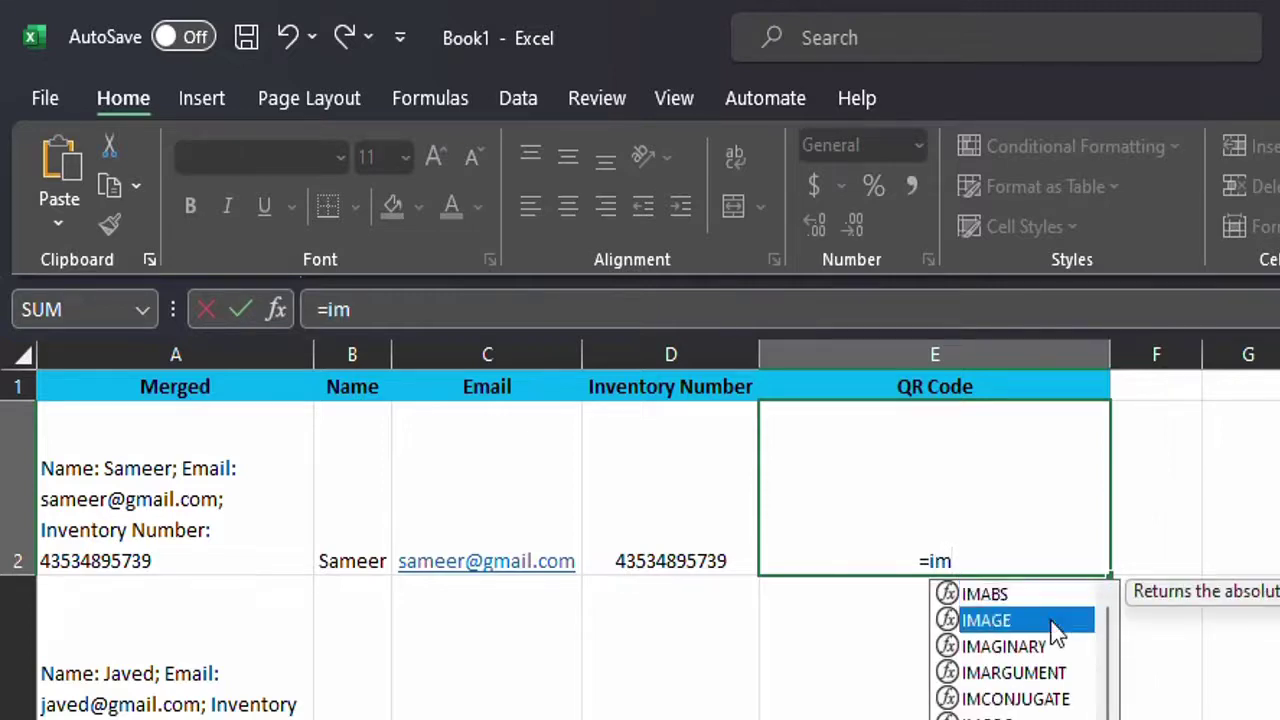
{"action": "double_click", "coordinate": [1052, 620]}
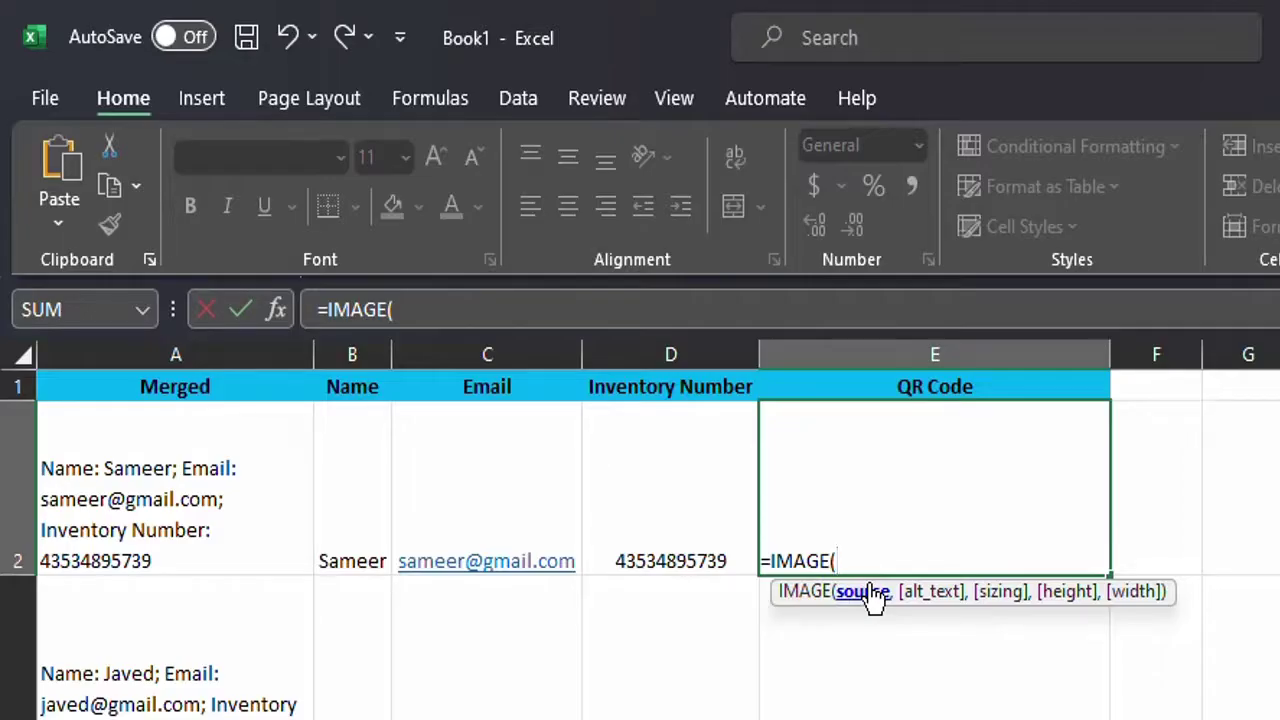
{"action": "type", "text": "\""}
{"action": "key", "text": "ctrl+v"}
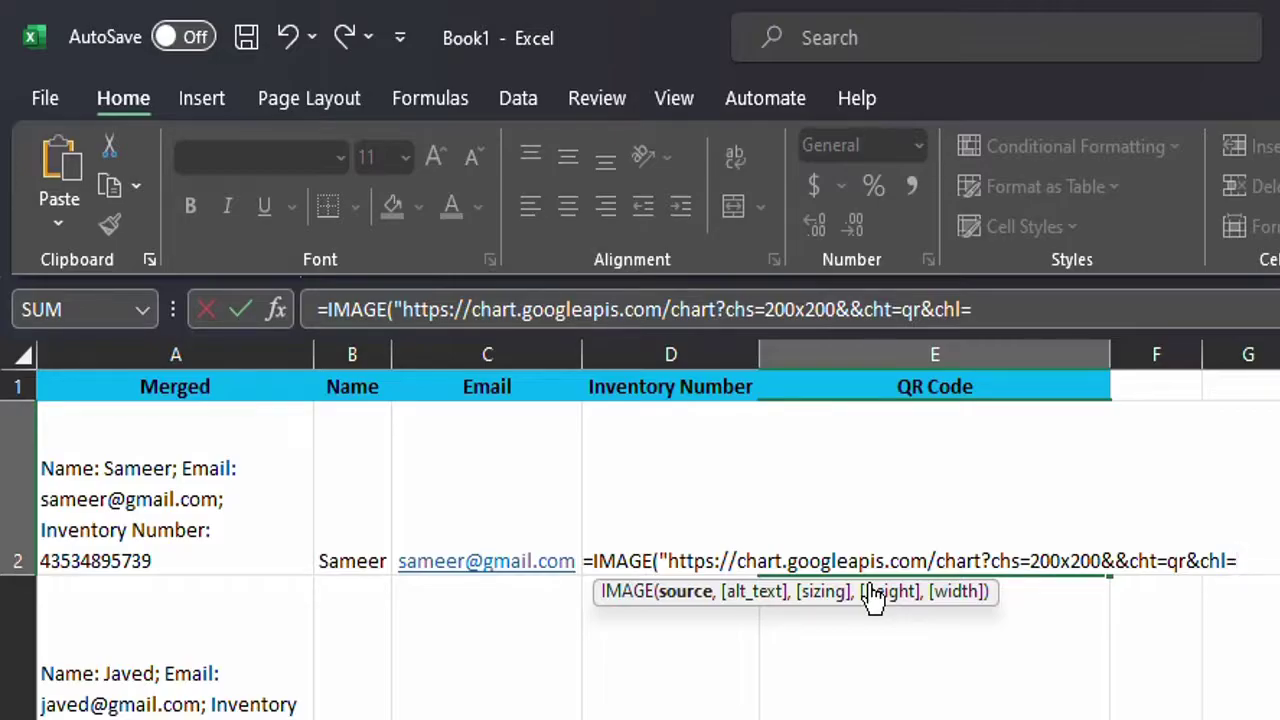
{"action": "type", "text": "\"&"}
{"action": "left_click", "coordinate": [193, 485]}
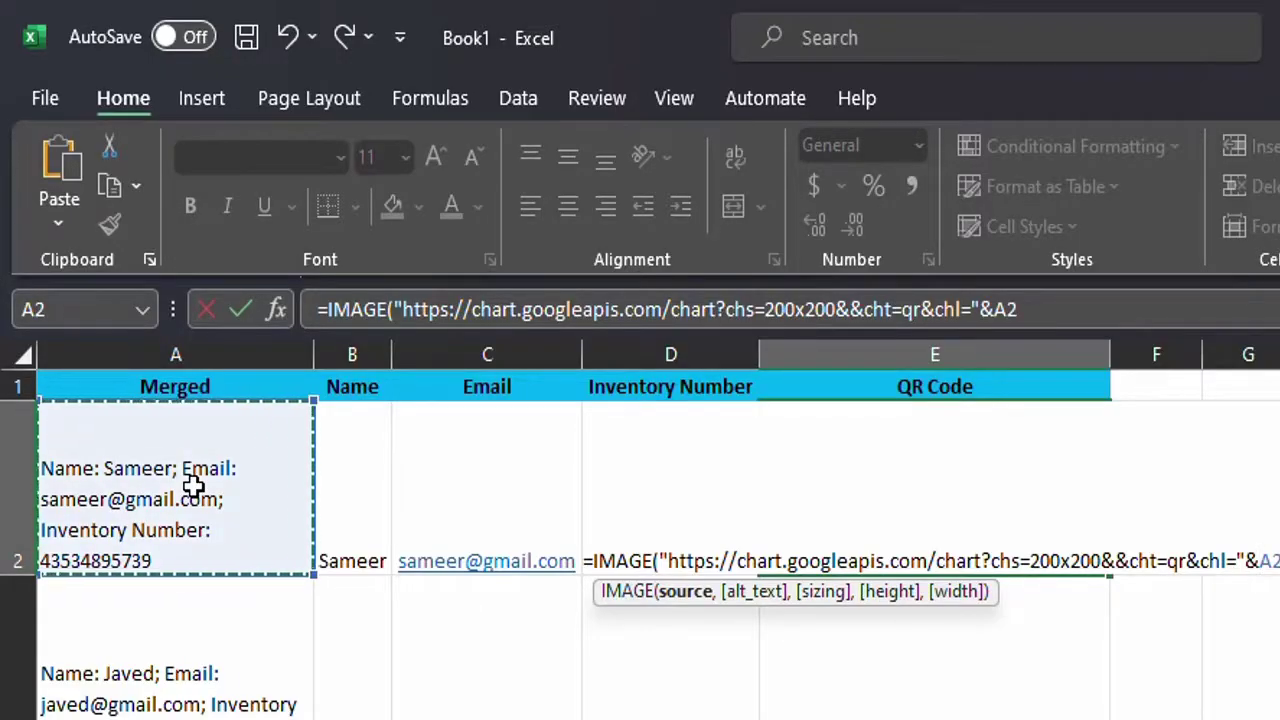
{"action": "type", "text": ")"}
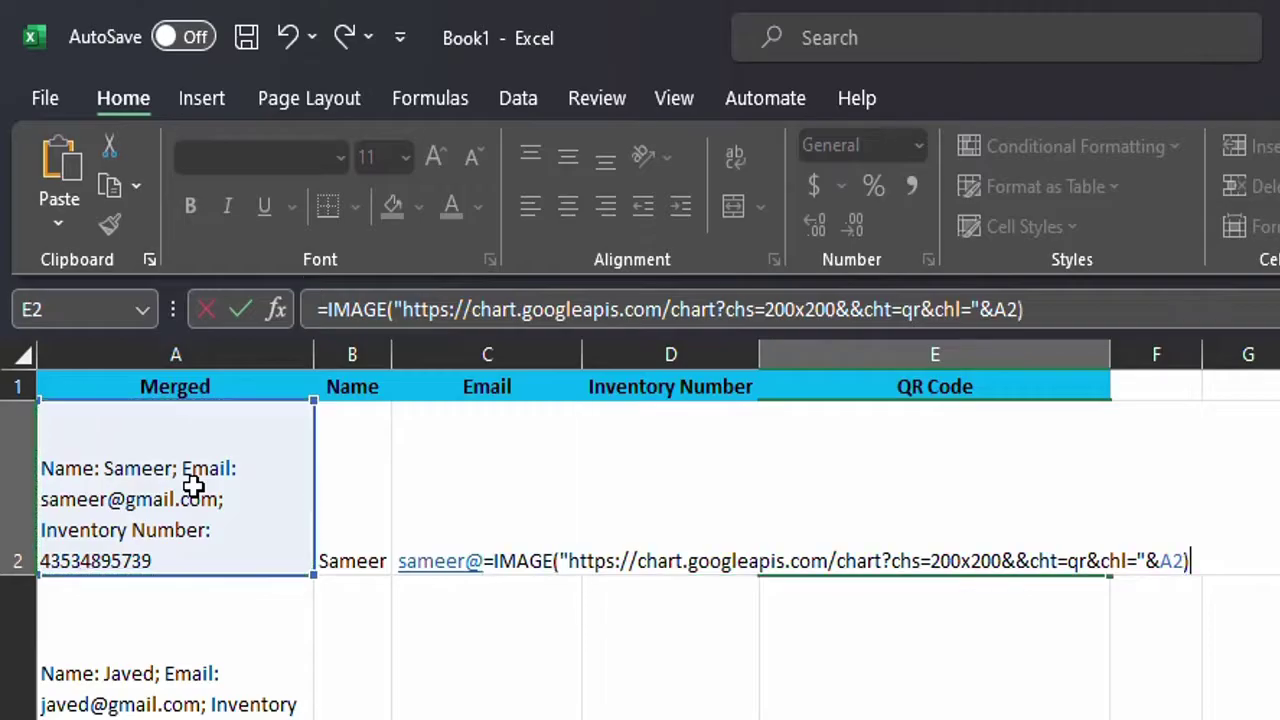
{"action": "key", "text": "Return"}
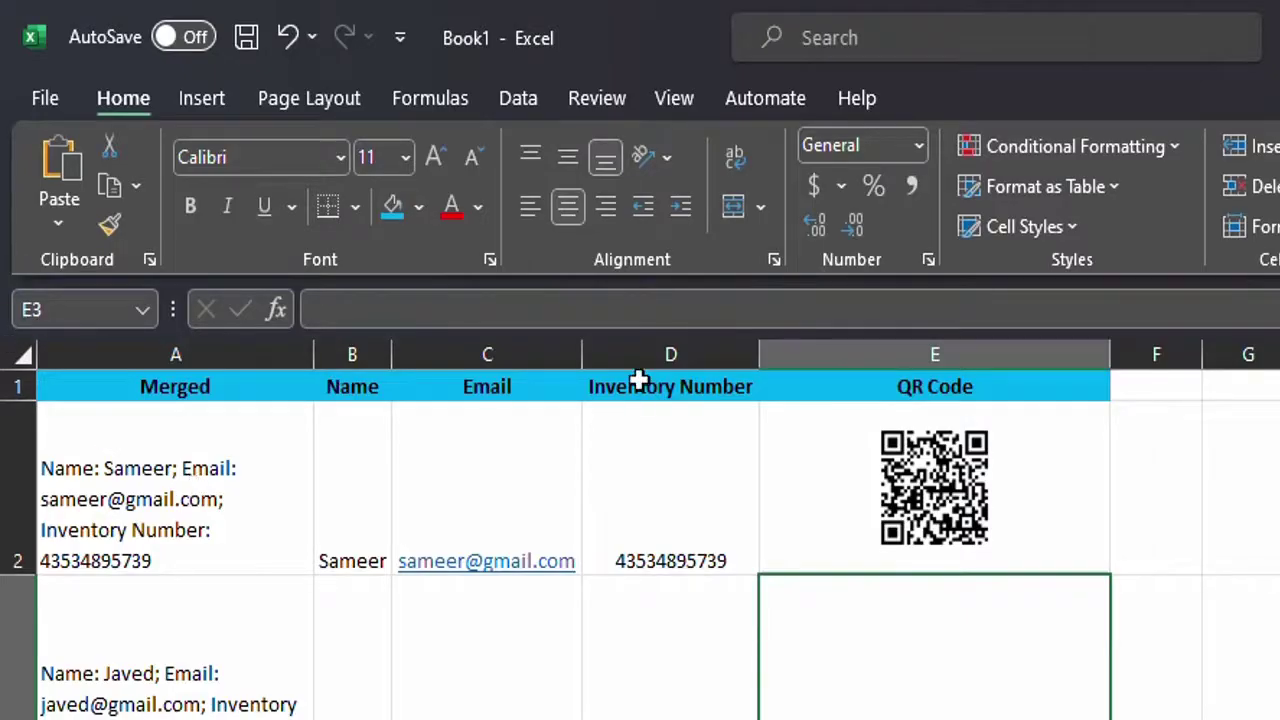
- Fill the IMAGE formula from E2 down the QR Code column for the remaining data rows
{"action": "left_click", "coordinate": [1103, 526]}
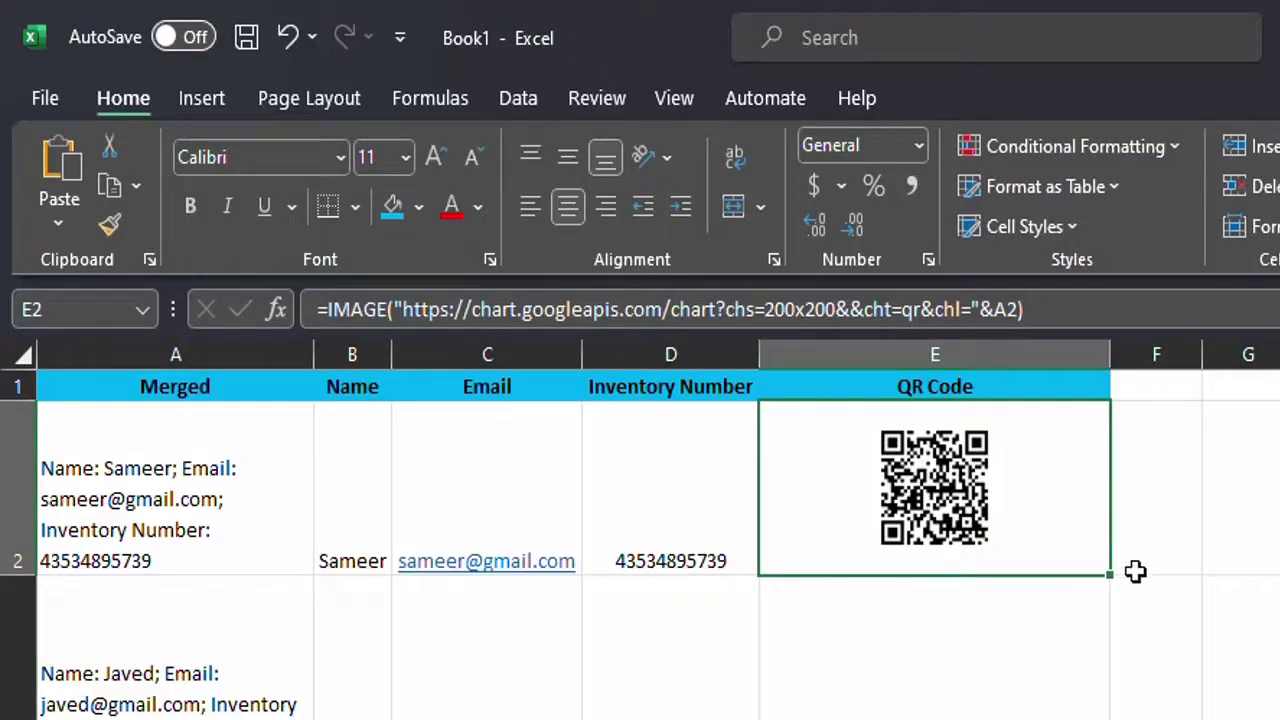
{"action": "left_click_drag", "start_coordinate": [1112, 577], "coordinate": [1097, 716]}
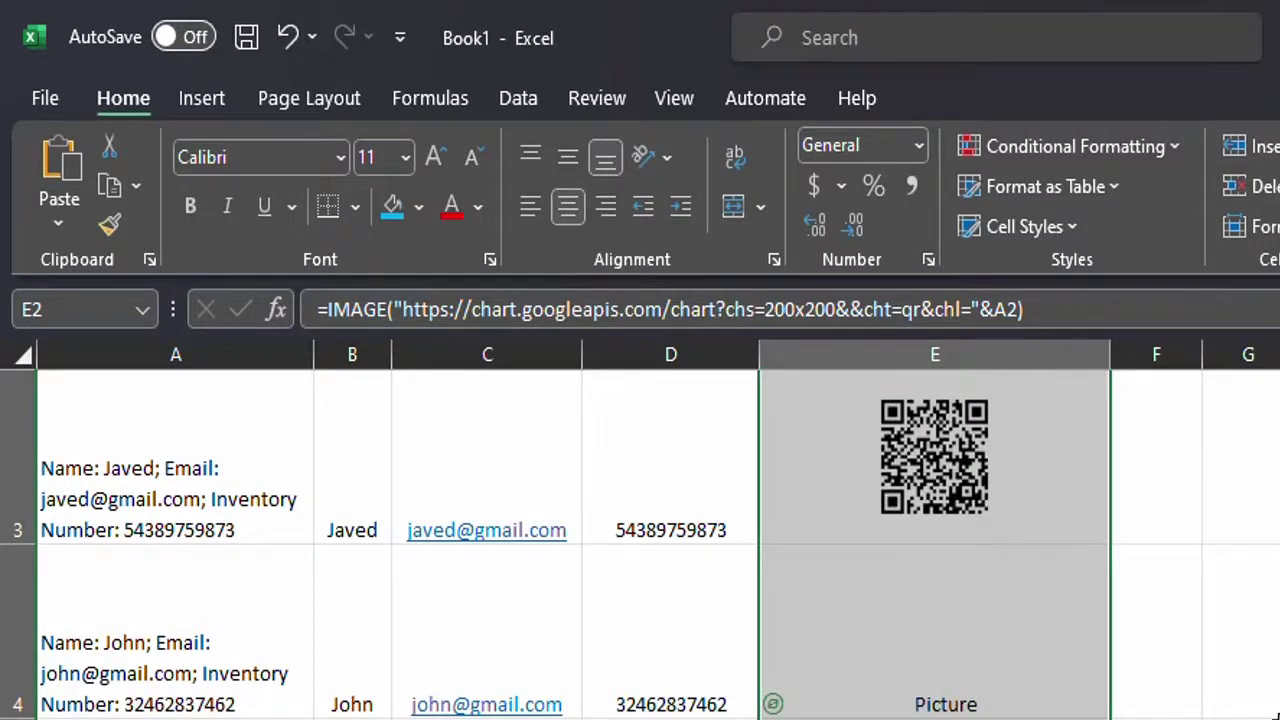
{"action": "left_click", "coordinate": [1270, 716]}
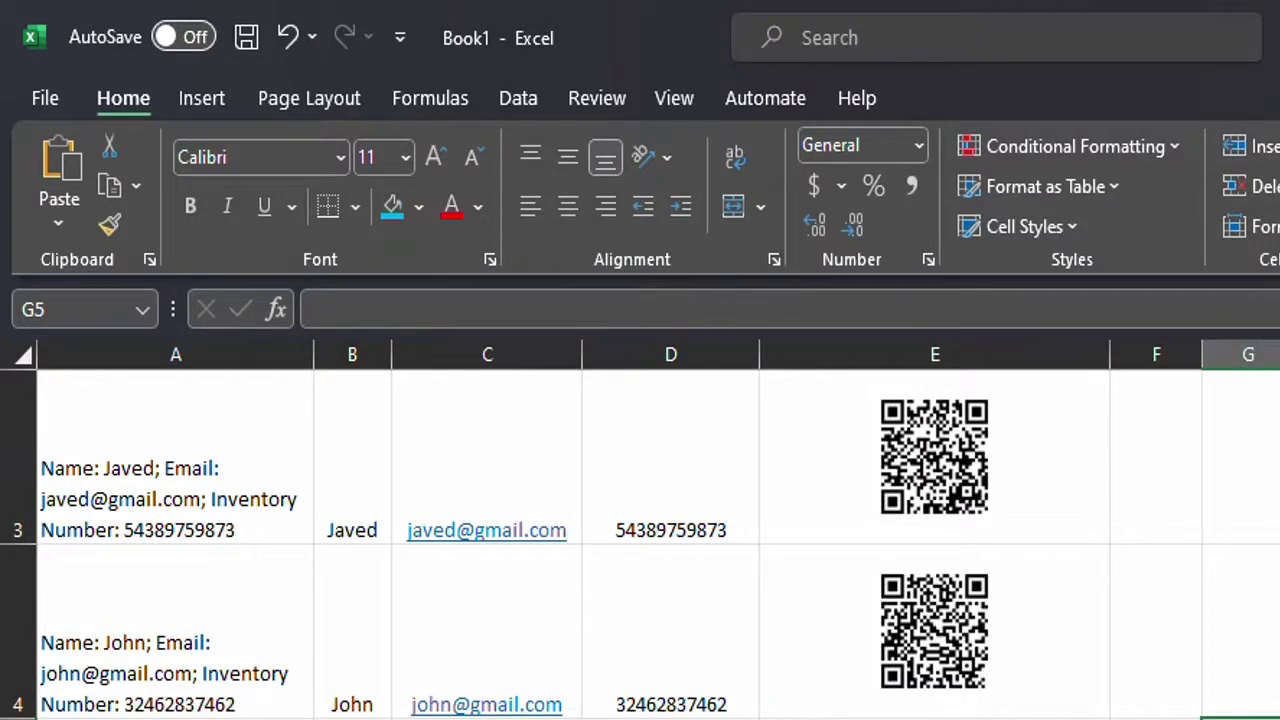
{"action": "scroll", "coordinate": [640, 540], "scroll_direction": "up", "scroll_amount": 1}
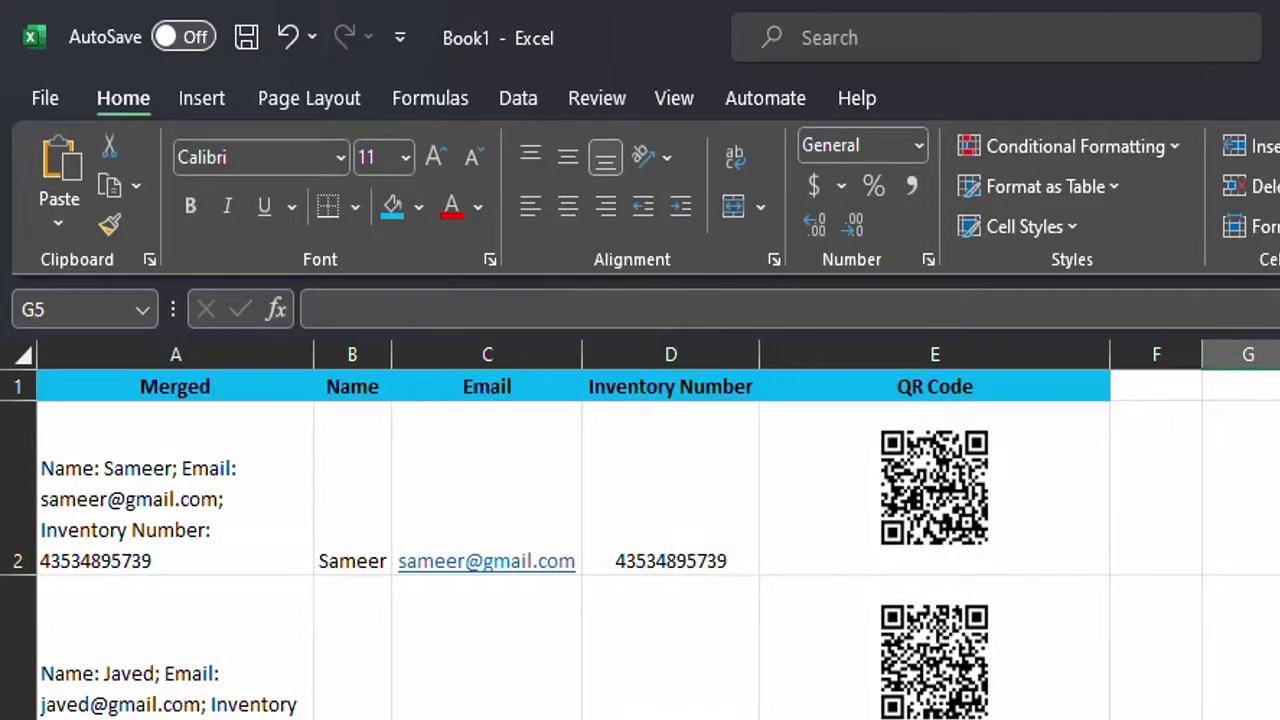
- Hide the Merged column A and slightly reduce the height of row 2
{"action": "left_click", "coordinate": [171, 340]}
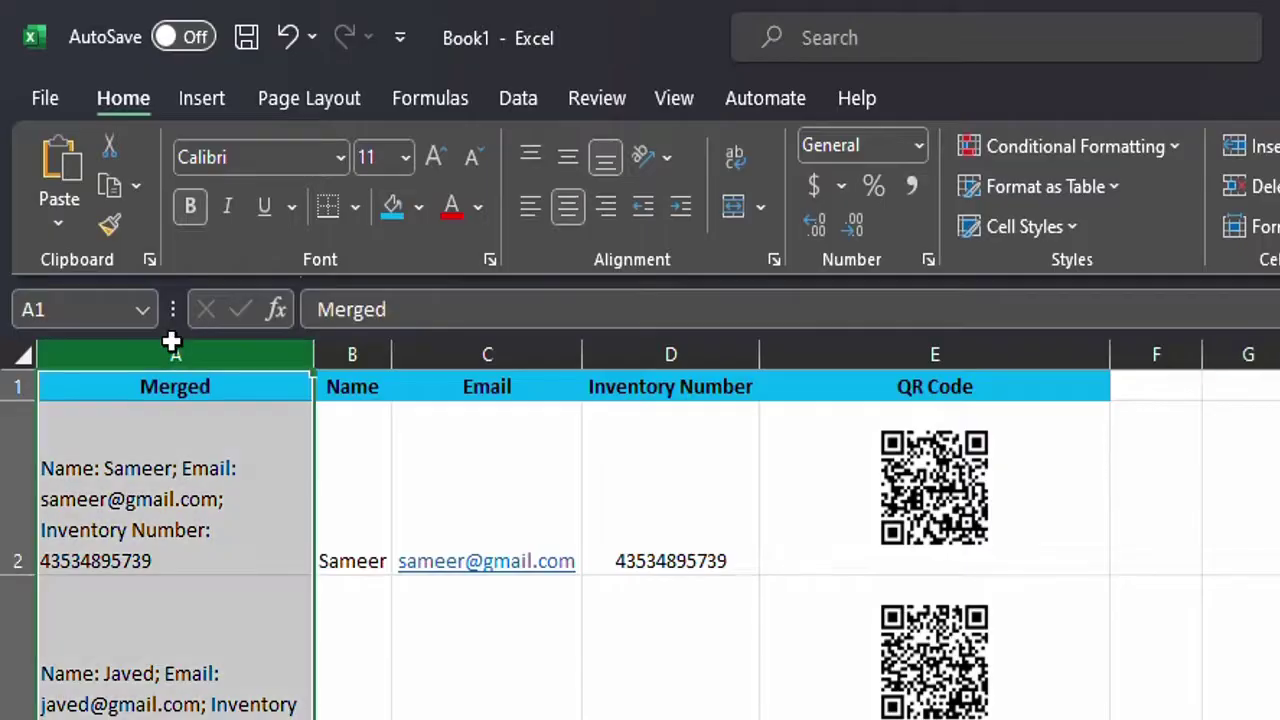
{"action": "right_click", "coordinate": [174, 342]}
{"action": "left_click", "coordinate": [260, 716]}
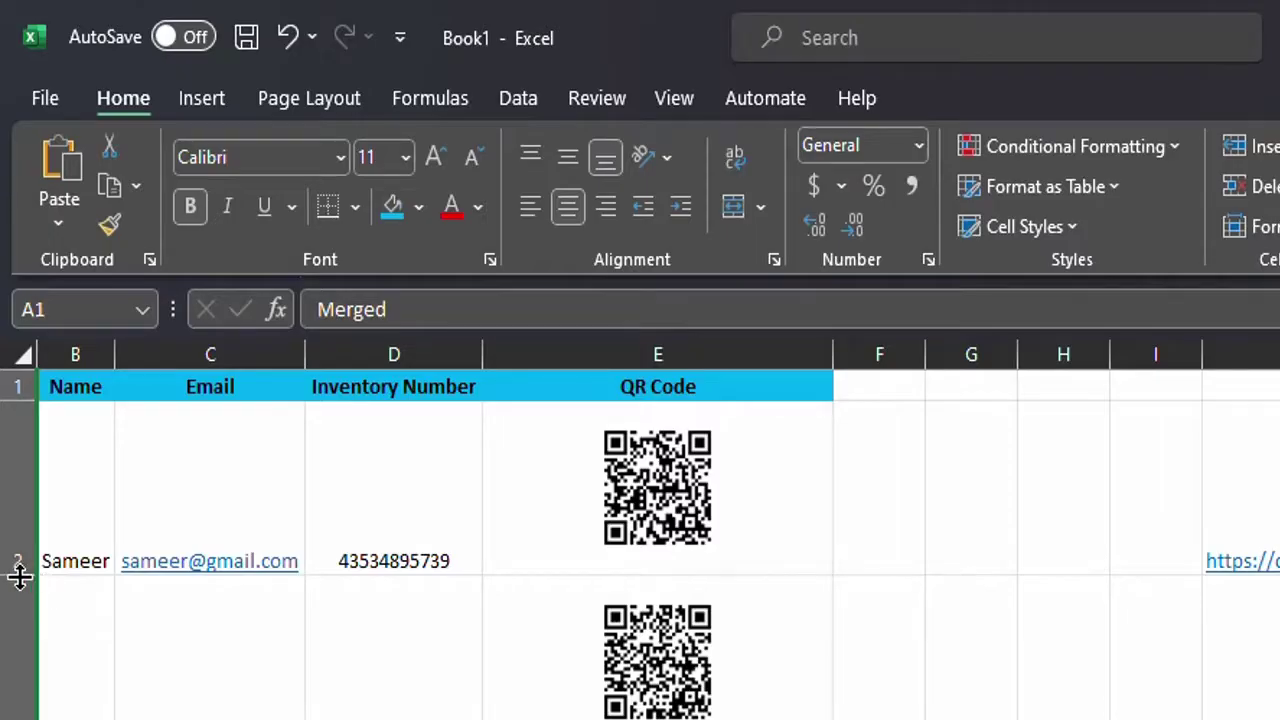
{"action": "left_click_drag", "start_coordinate": [20, 575], "coordinate": [8, 550]}
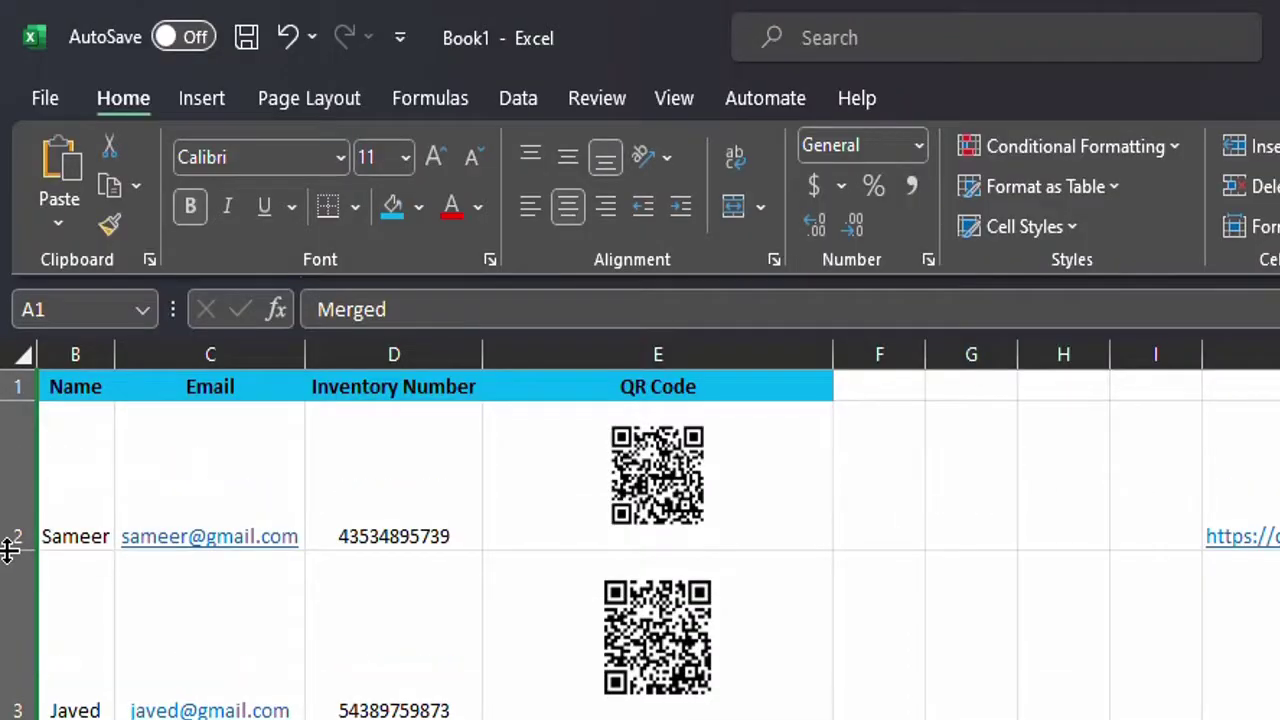